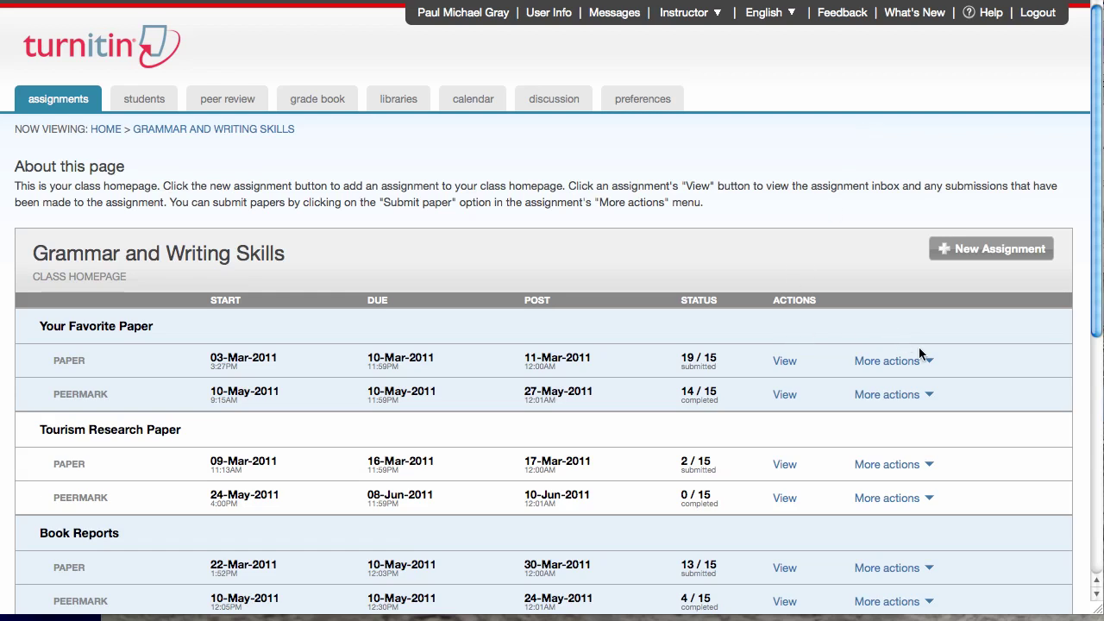
- Create a new PeerMark Assignment in the Grammar and Writing Skills class
click(1007, 256)
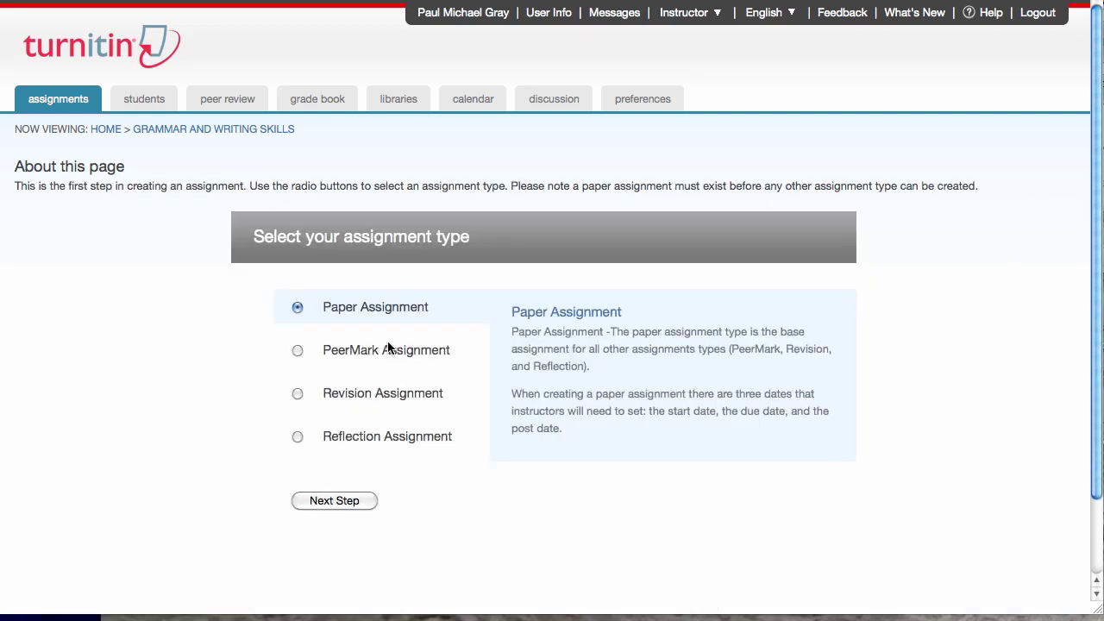
click(297, 352)
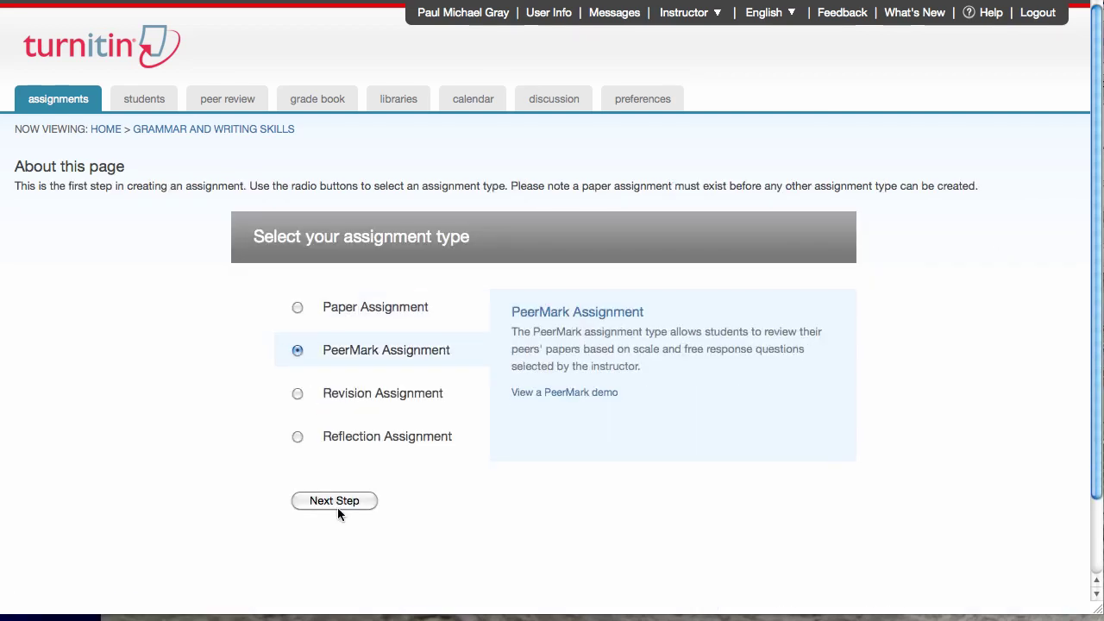
click(339, 502)
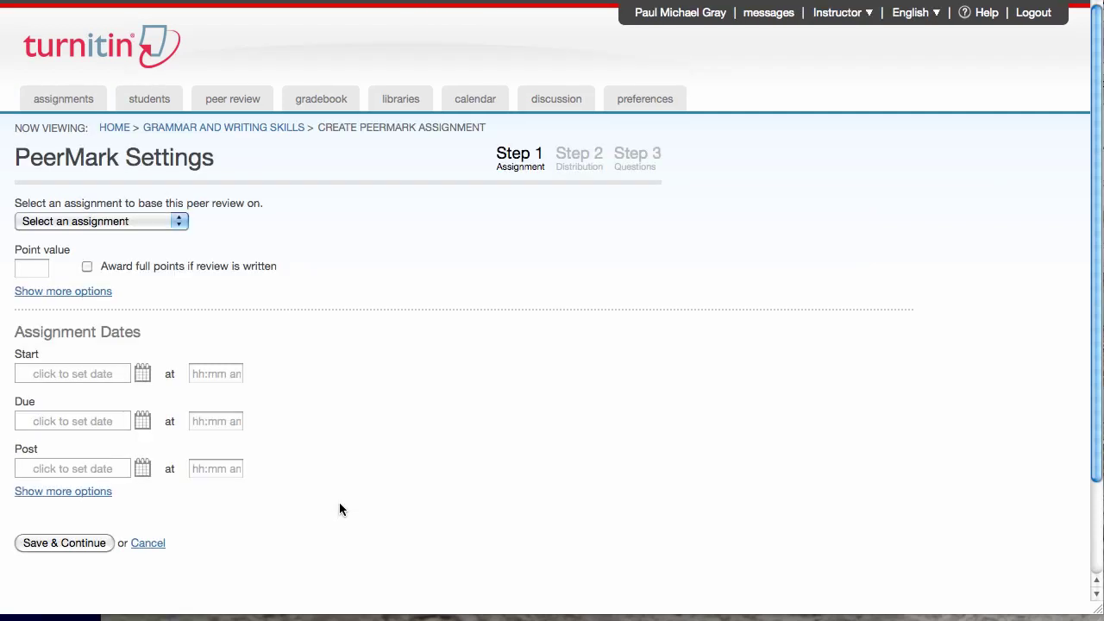
- Choose Your Favorite Paper as the reviewed assignment and set the point value to 10
click(172, 223)
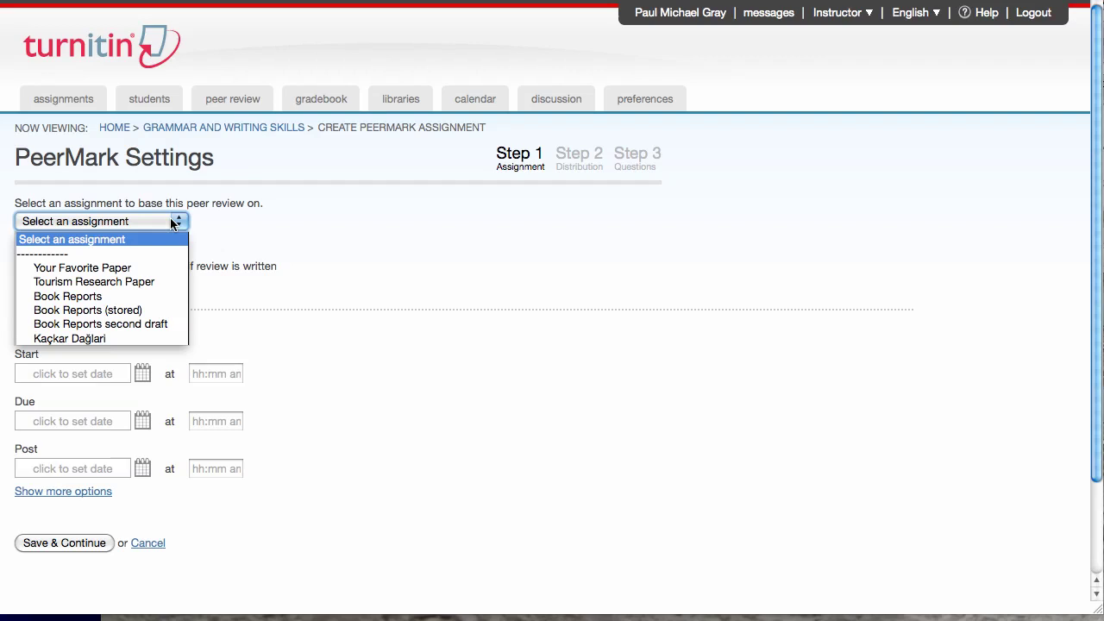
click(124, 270)
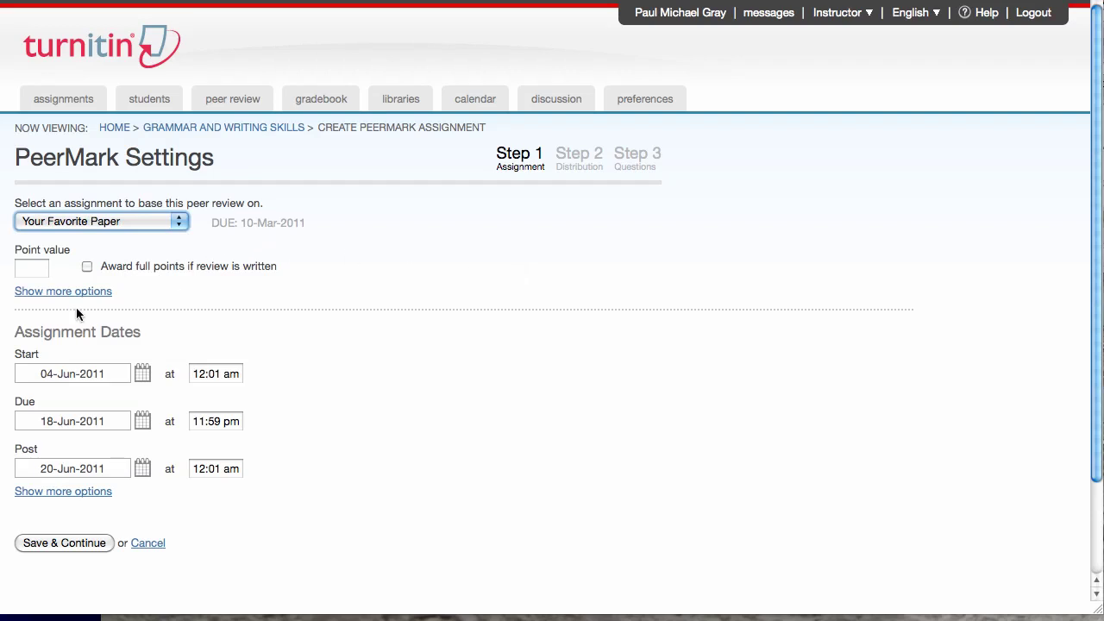
click(37, 266)
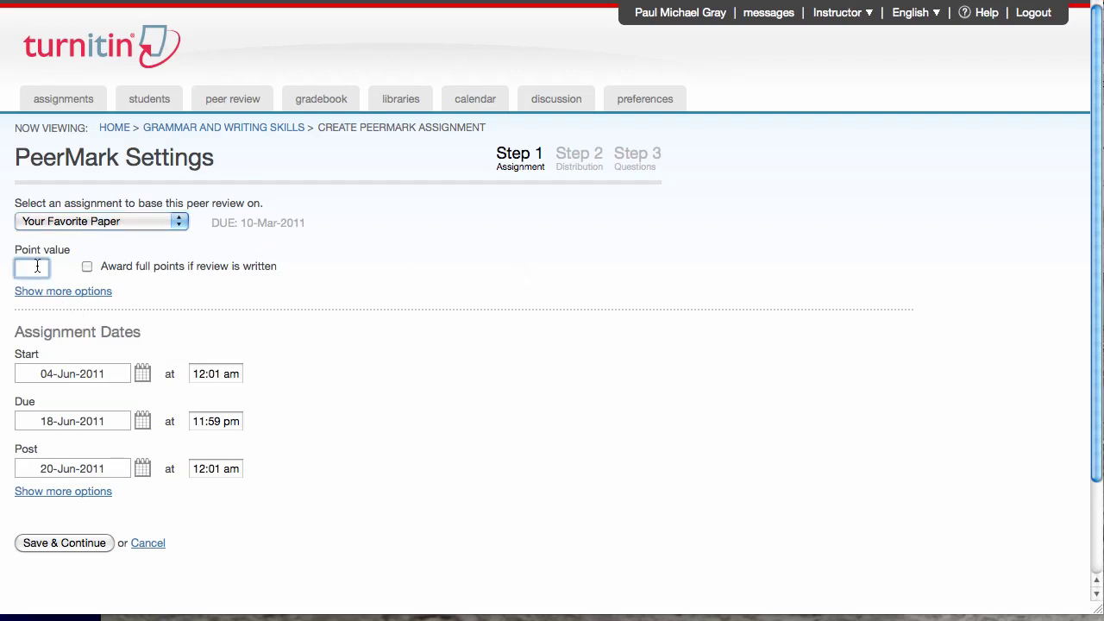
text(10)
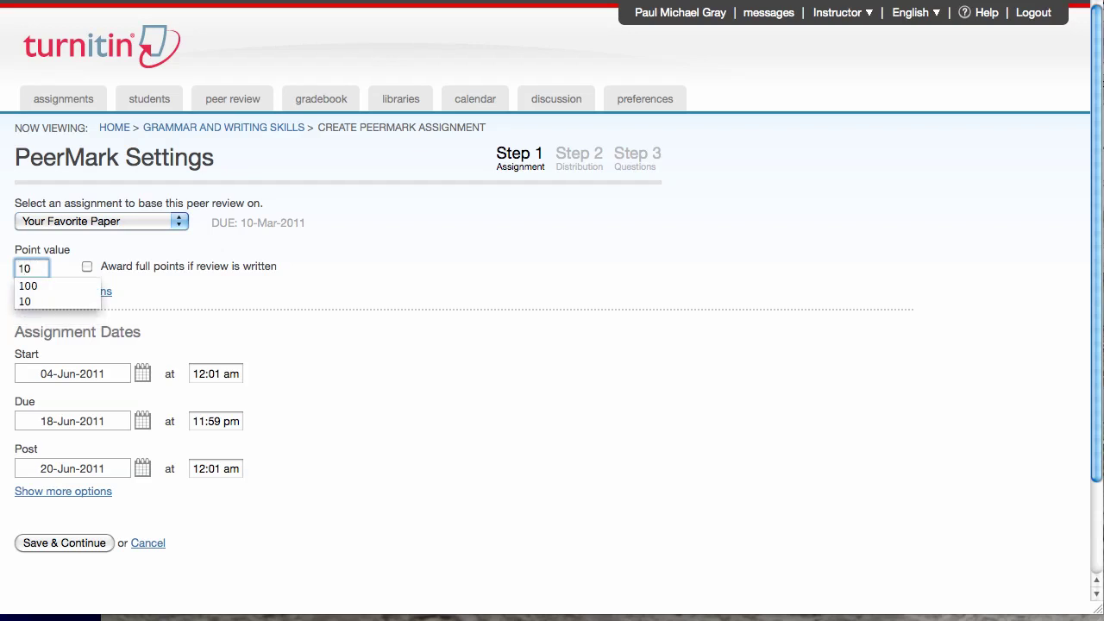
click(433, 269)
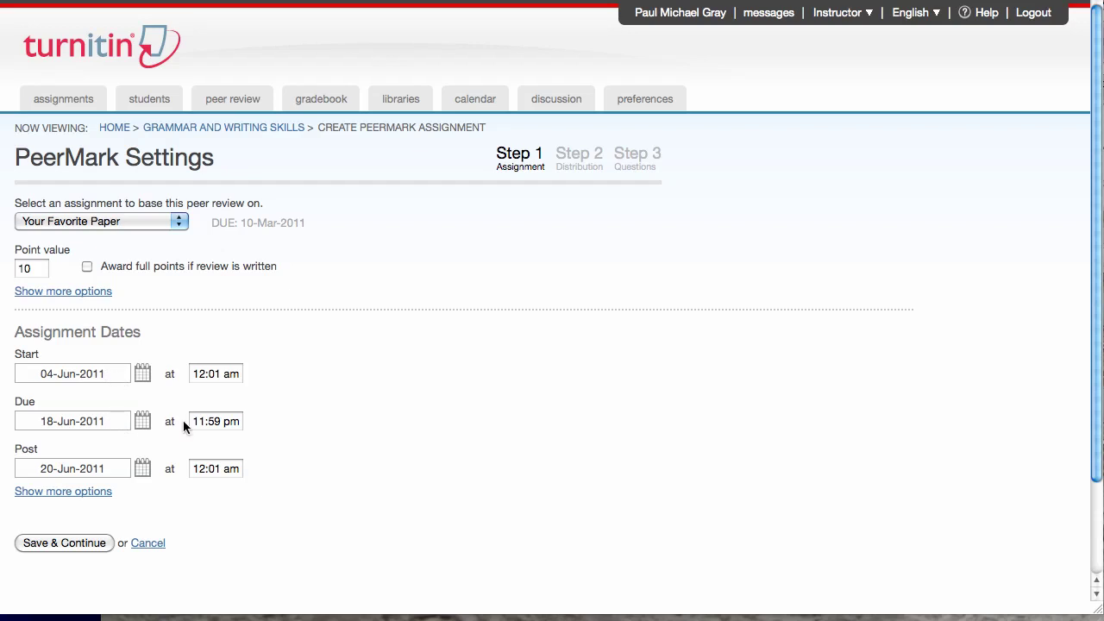
- Set the PeerMark due time to 8:00 pm and save the Step 1 settings
click(212, 422)
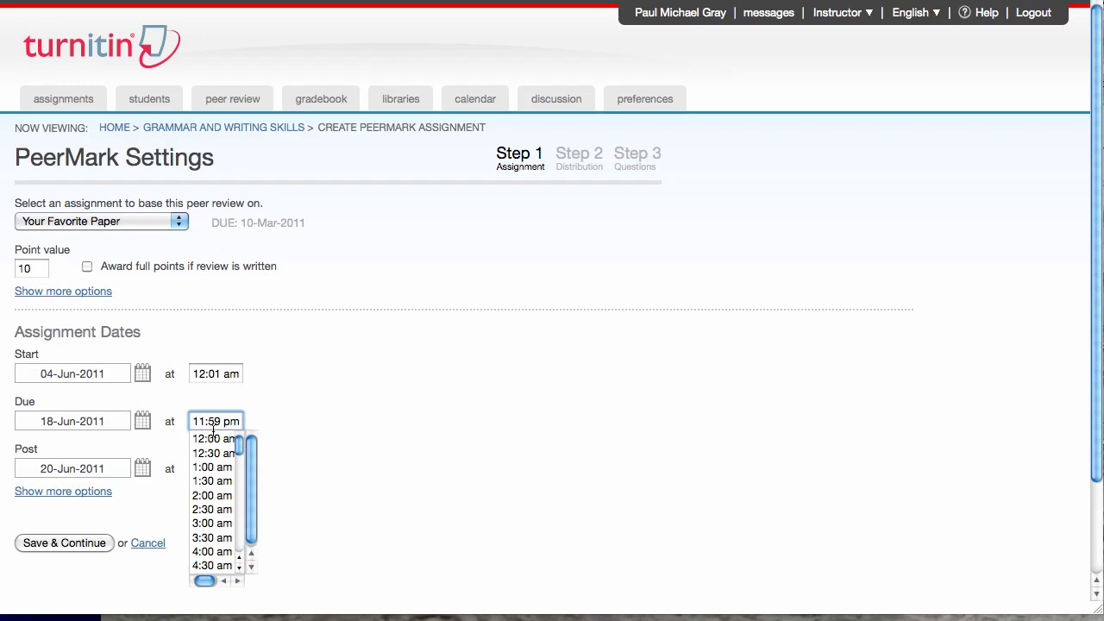
drag(244, 455, 240, 489)
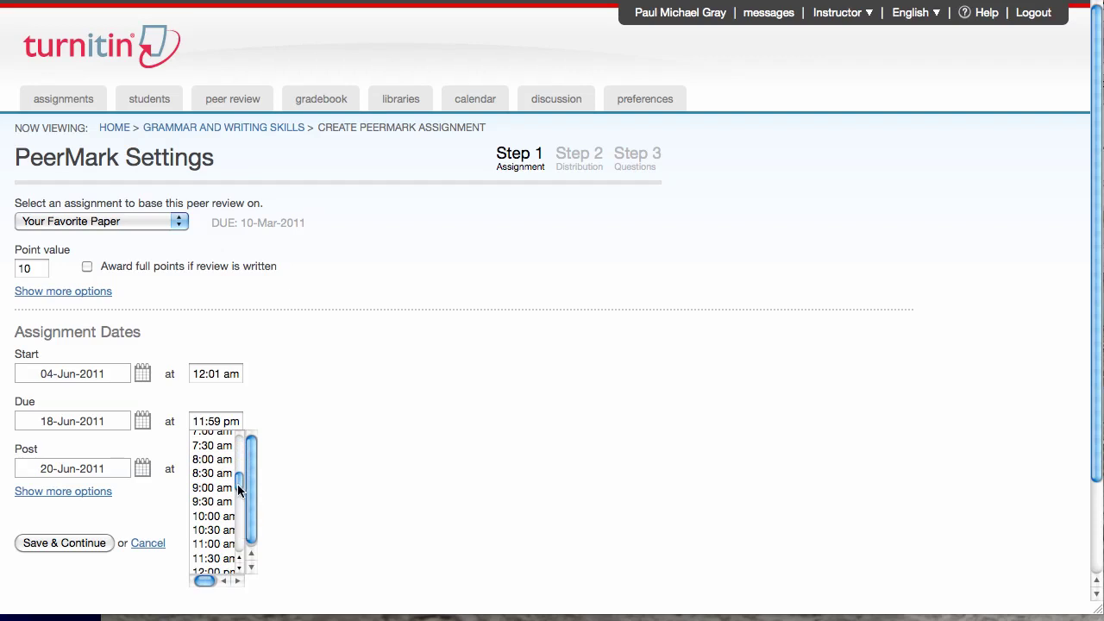
scroll(239, 490, down, 5)
click(222, 528)
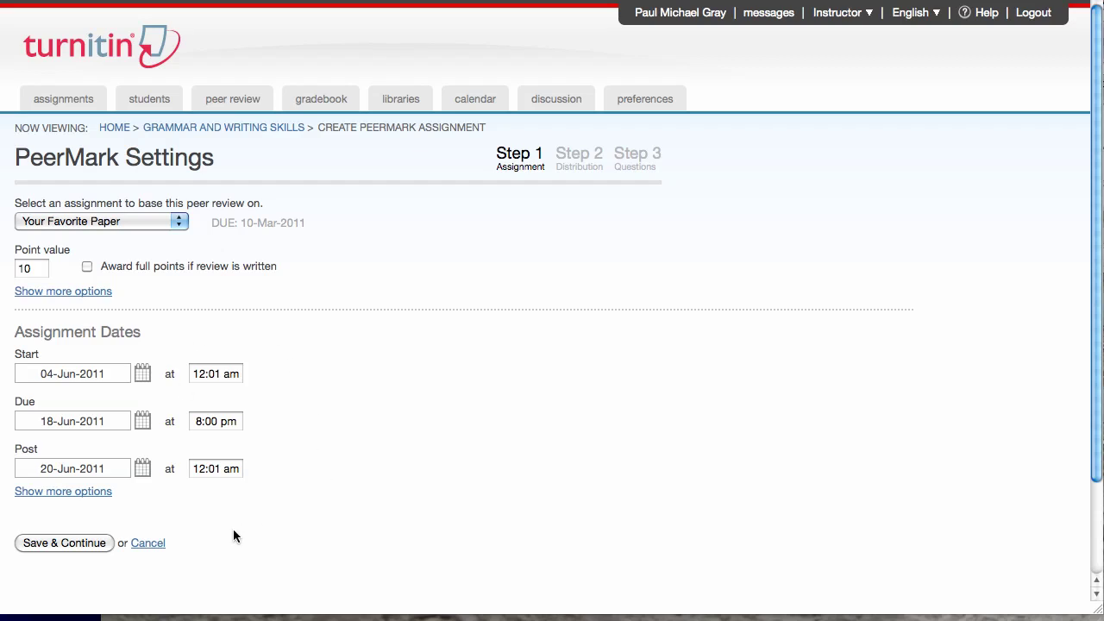
click(74, 540)
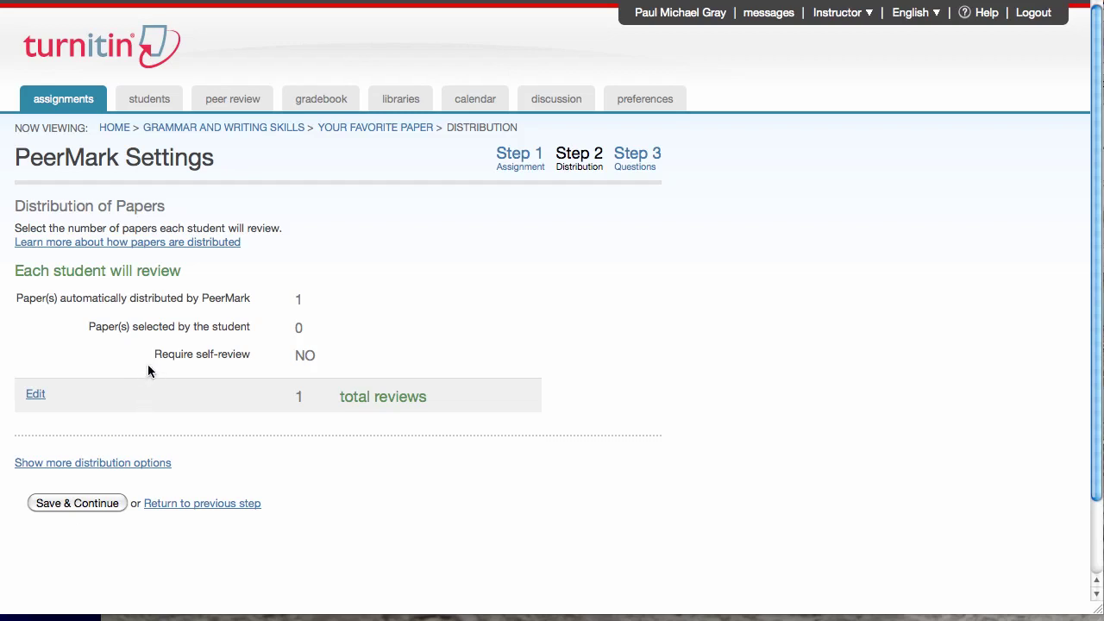
- Set distribution to 2 automatically distributed papers and 1 student-selected paper, then save and continue
click(36, 394)
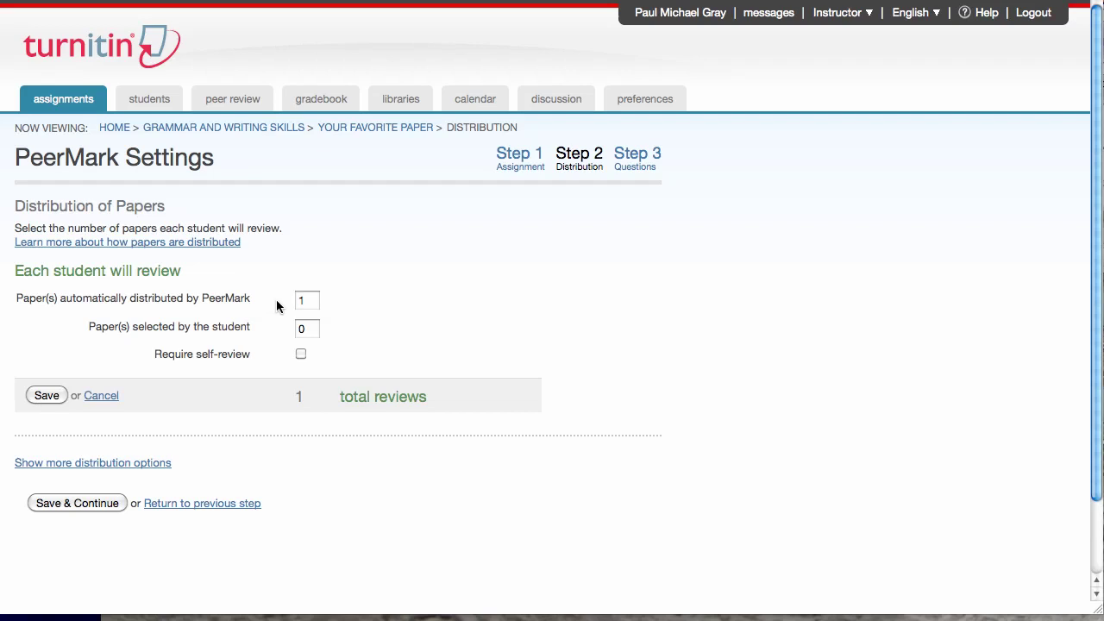
click(306, 299)
double_click(300, 299)
text(2)
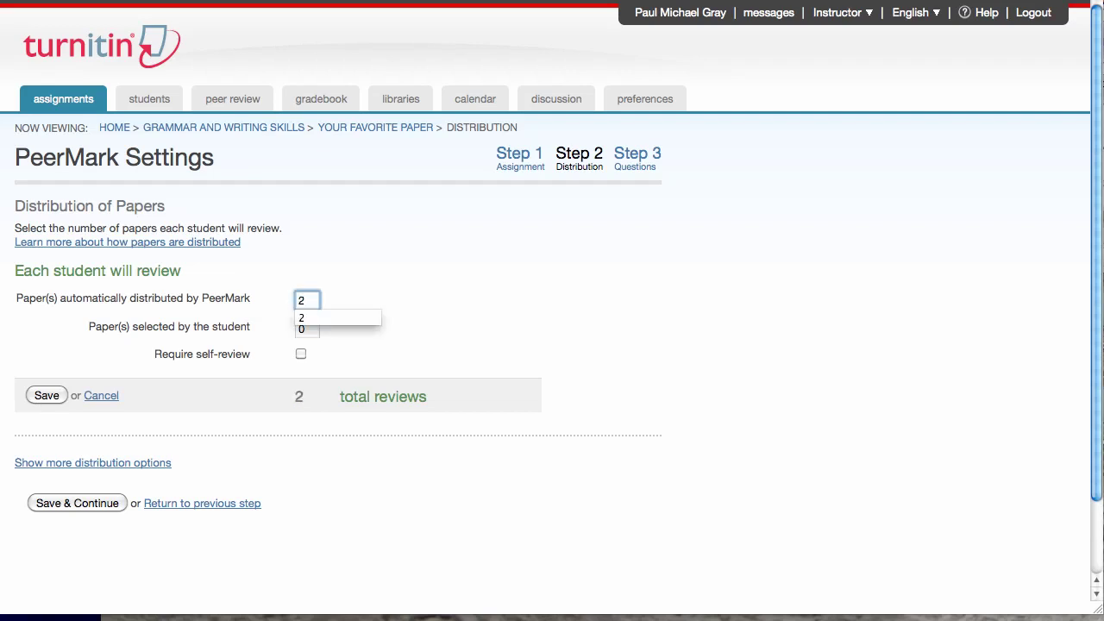
click(425, 297)
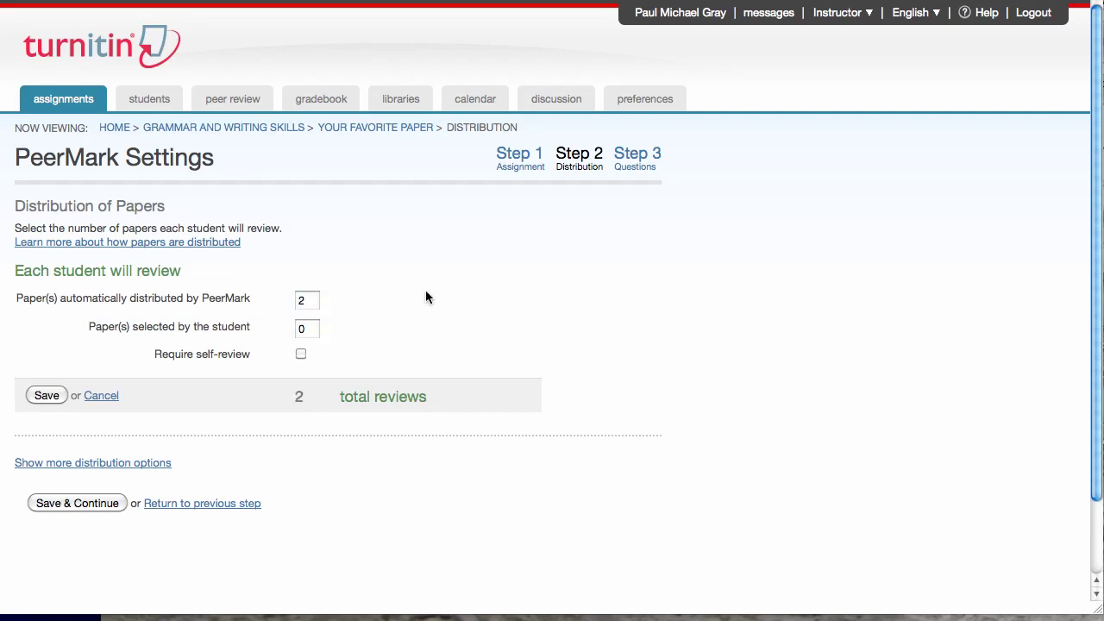
click(312, 328)
text(1)
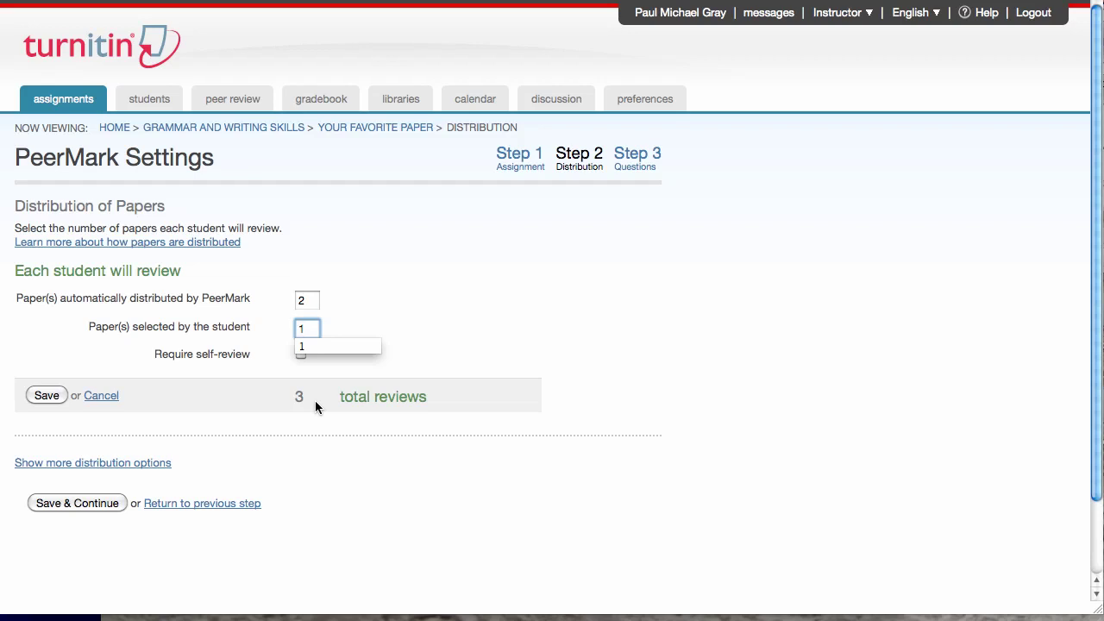
click(58, 397)
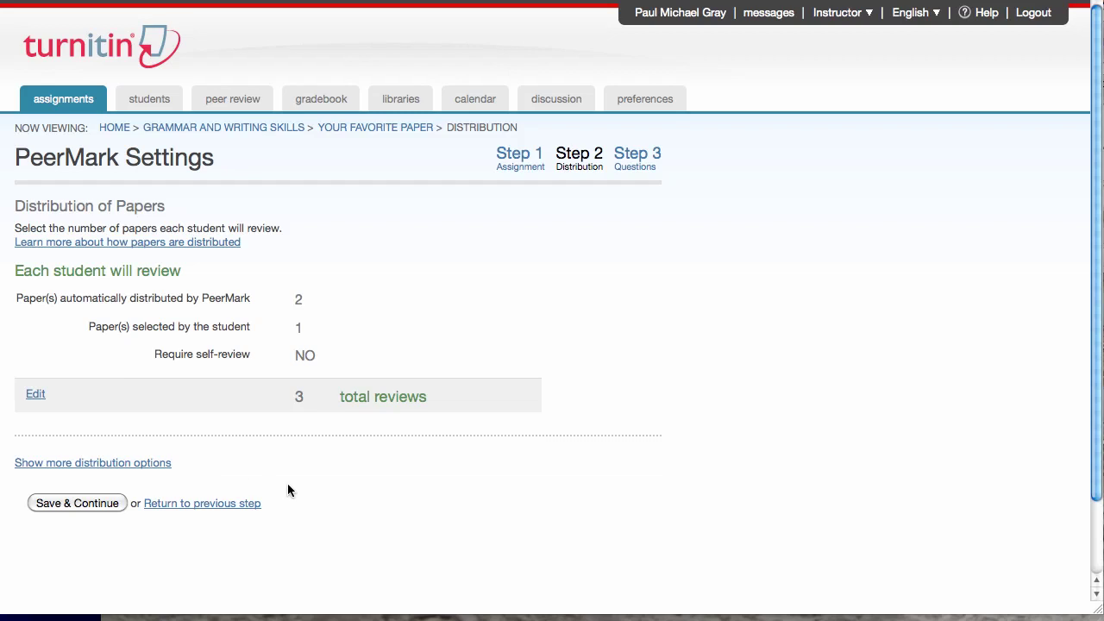
click(86, 505)
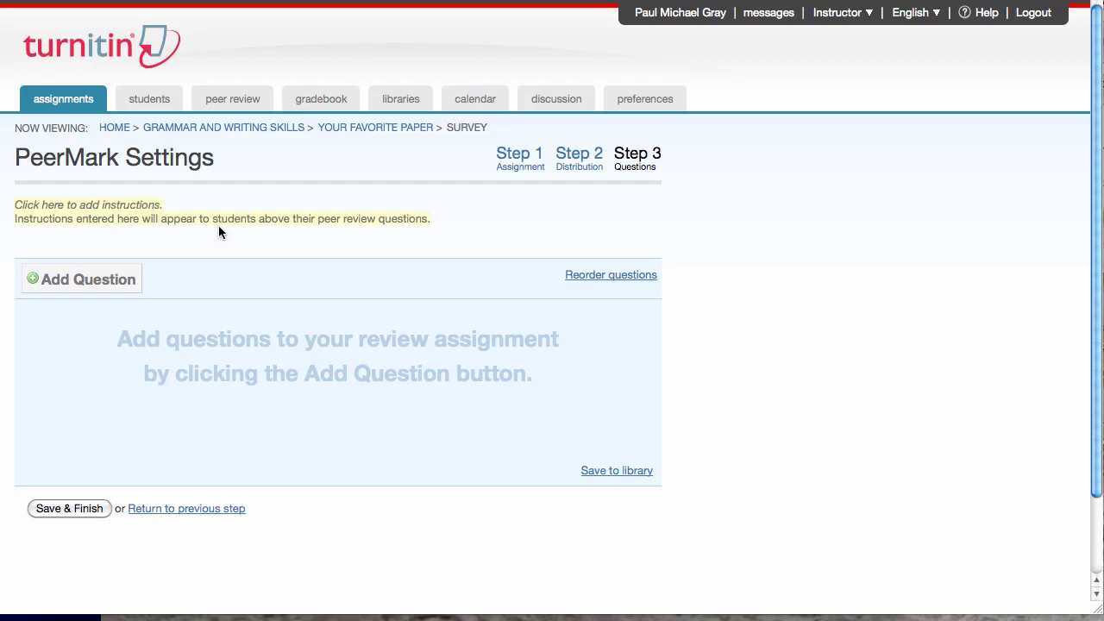
- Add the readability, coherent point of view, and evidence-versus-opinion questions from the Sample Library
click(108, 285)
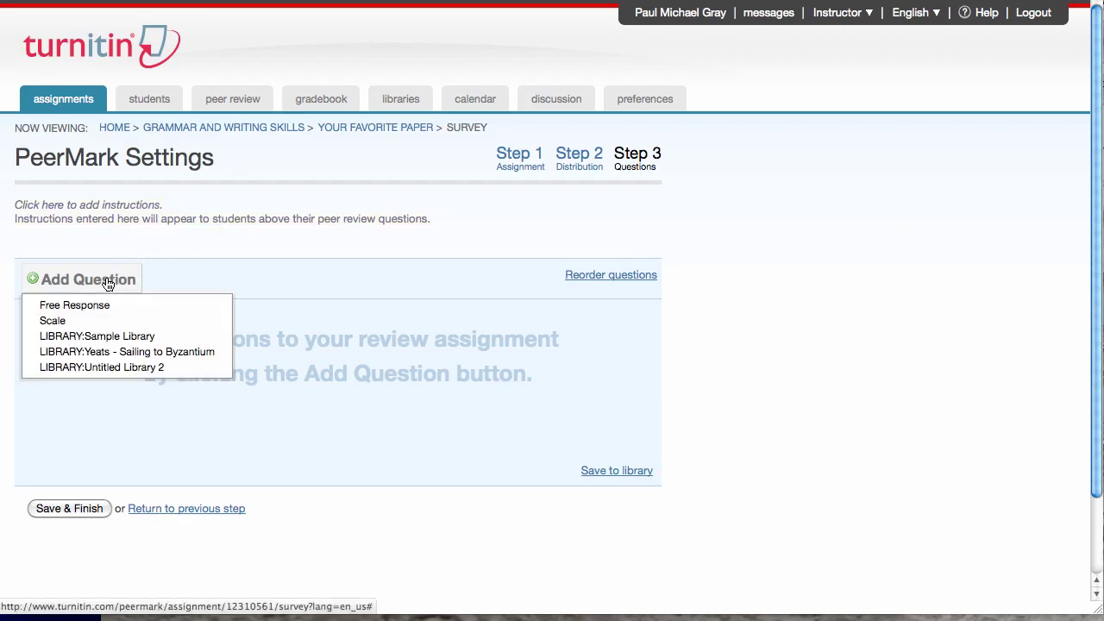
click(137, 337)
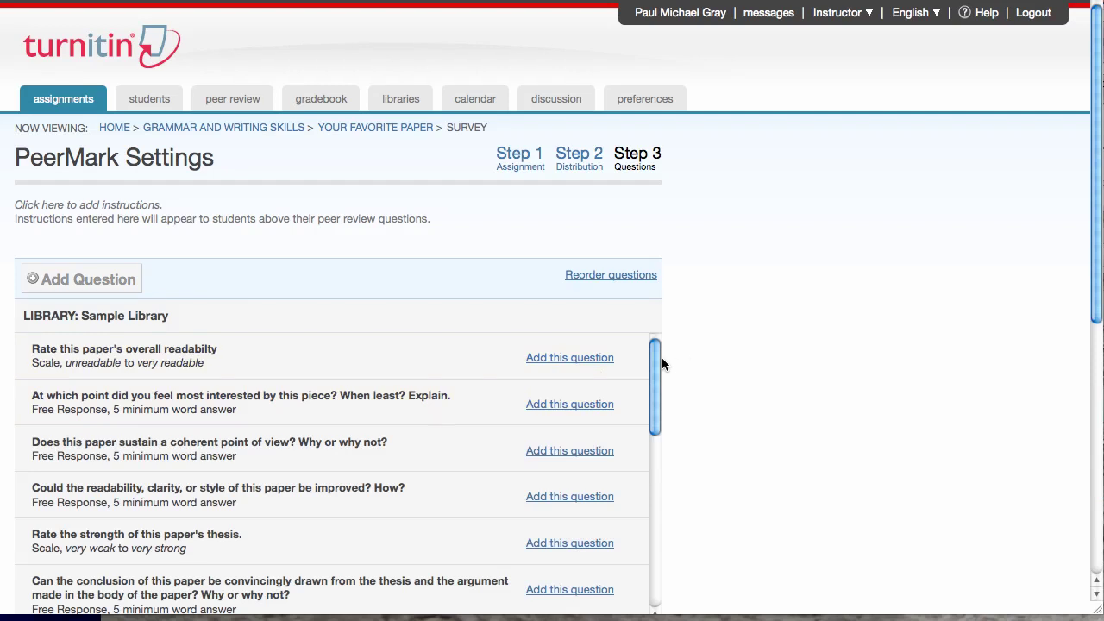
scroll(655, 366, down, 1)
scroll(655, 366, up, 1)
click(586, 361)
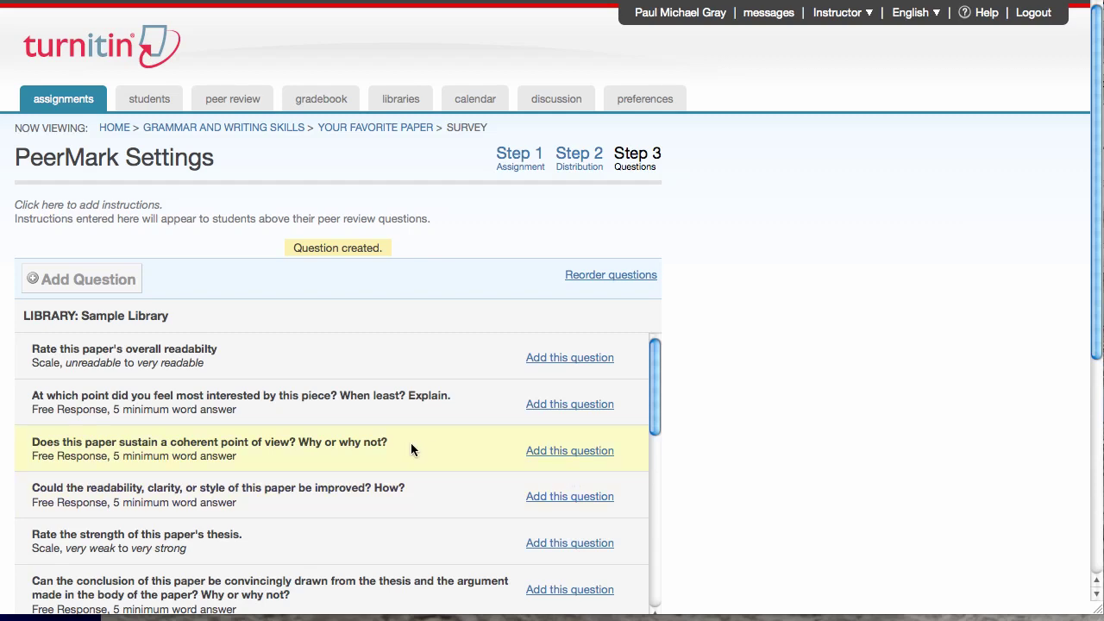
click(573, 454)
drag(653, 374, 657, 509)
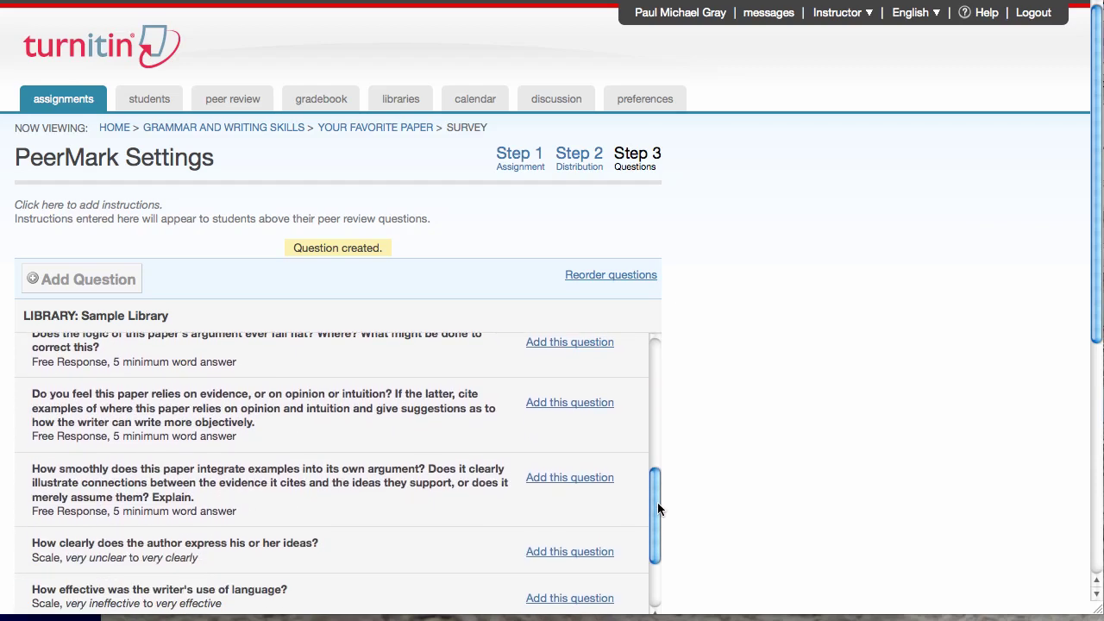
click(580, 402)
drag(1097, 214, 1091, 402)
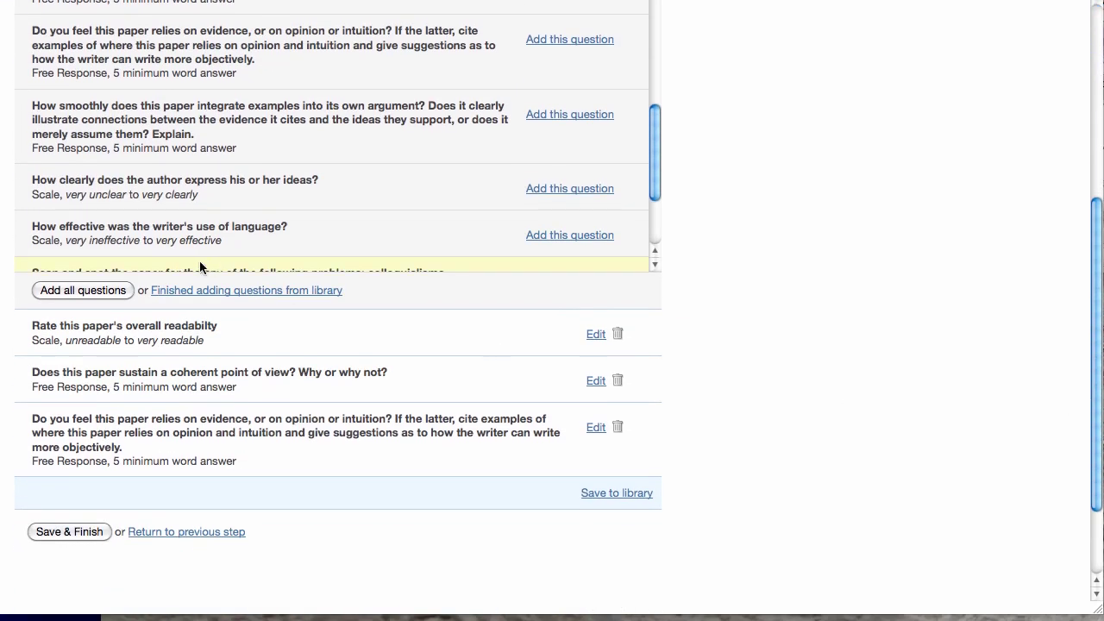
click(215, 295)
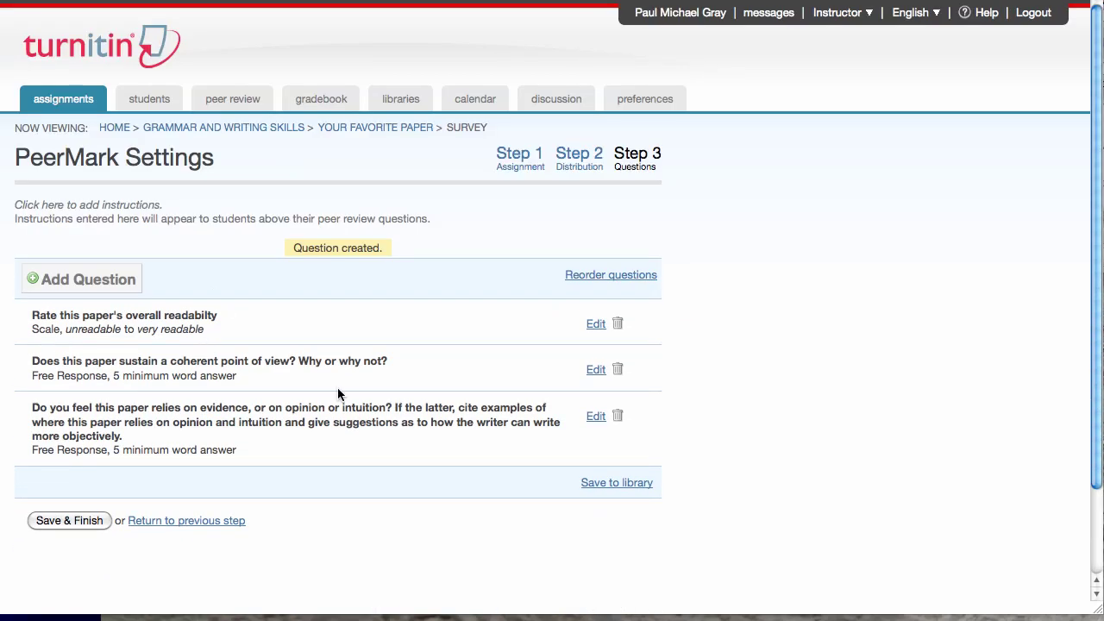
- Reorder the questions so evidence-versus-opinion comes second, and save the order
click(612, 284)
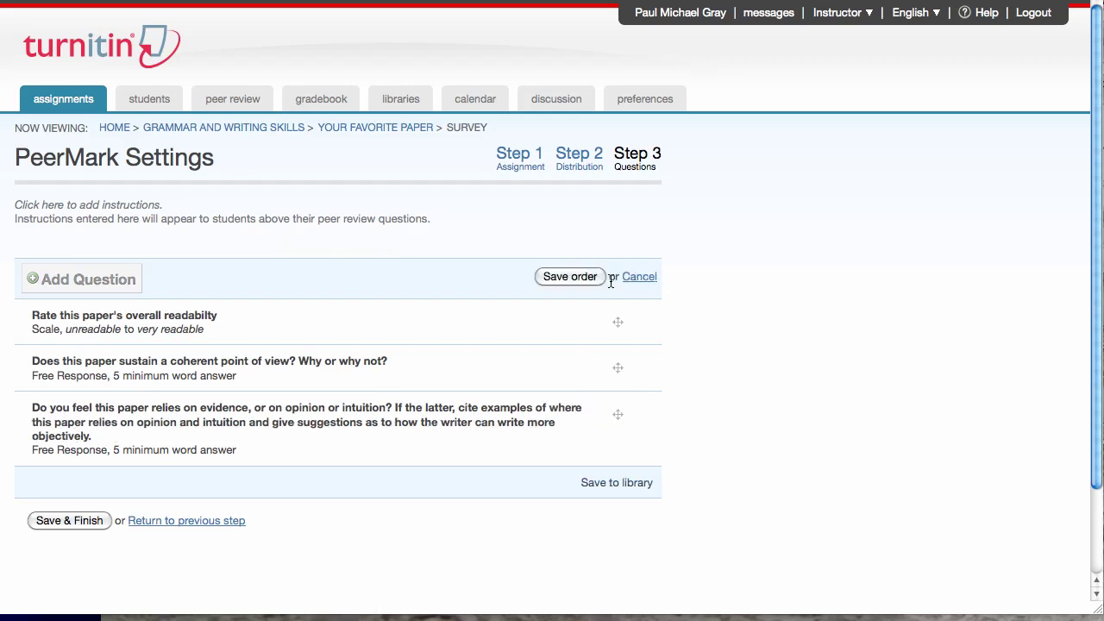
drag(222, 433, 238, 373)
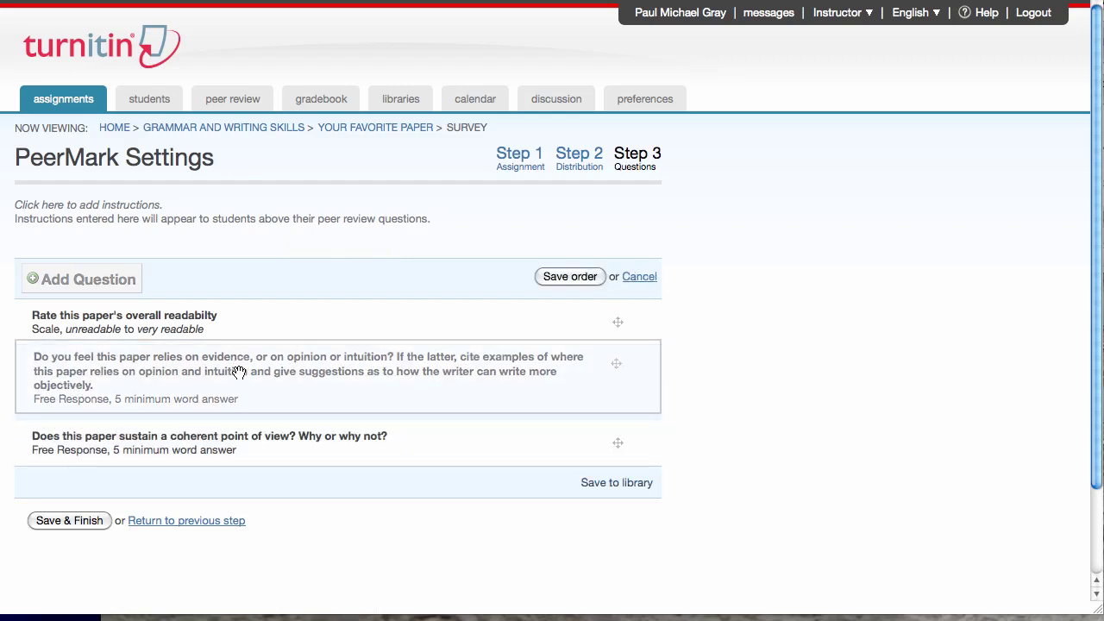
click(551, 279)
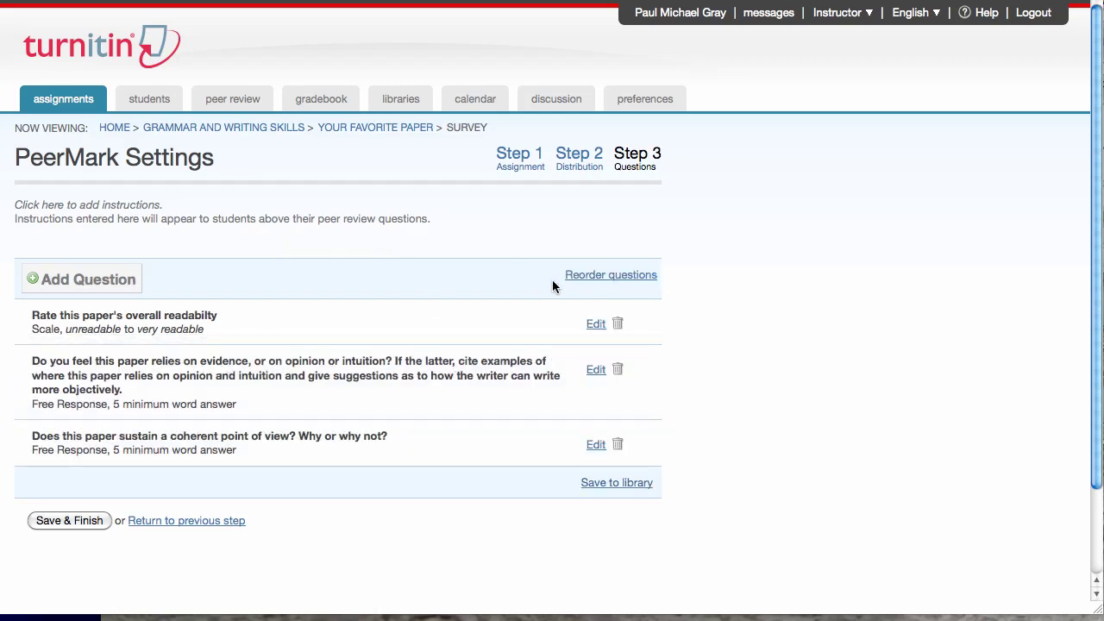
click(76, 281)
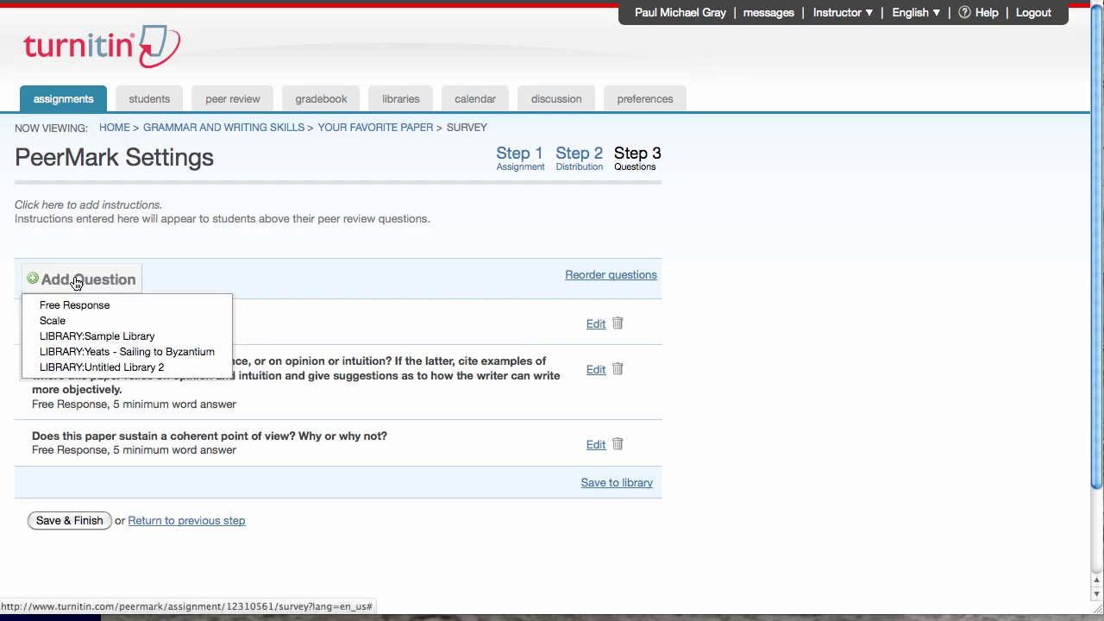
- Add free response question 'What did you like most about the paper?' with a 5-word minimum
click(91, 307)
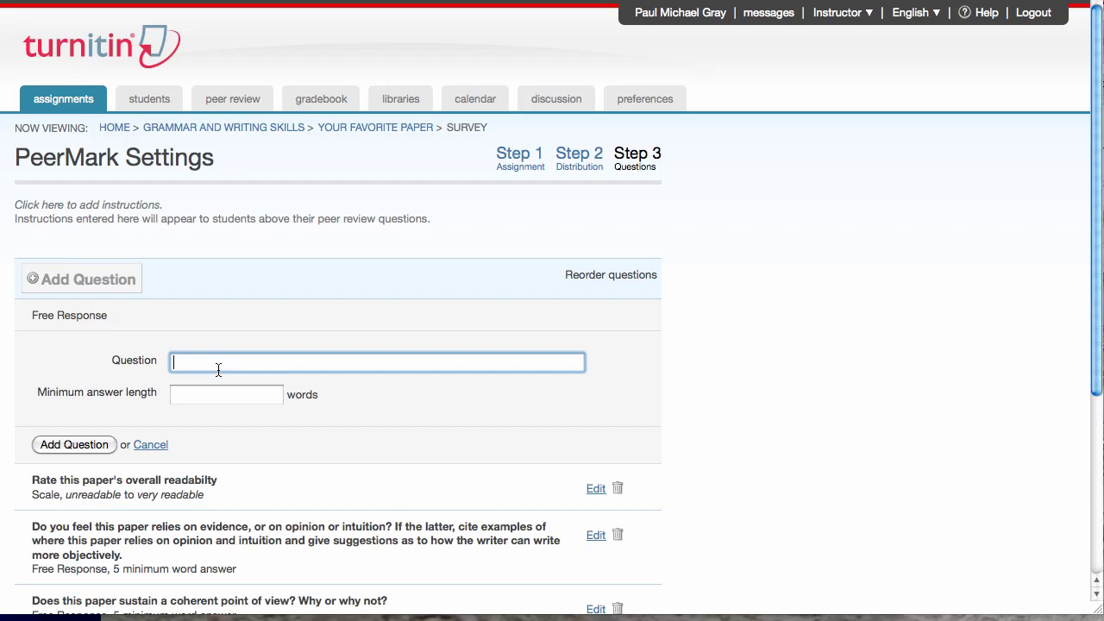
text(What did you like most about the p)
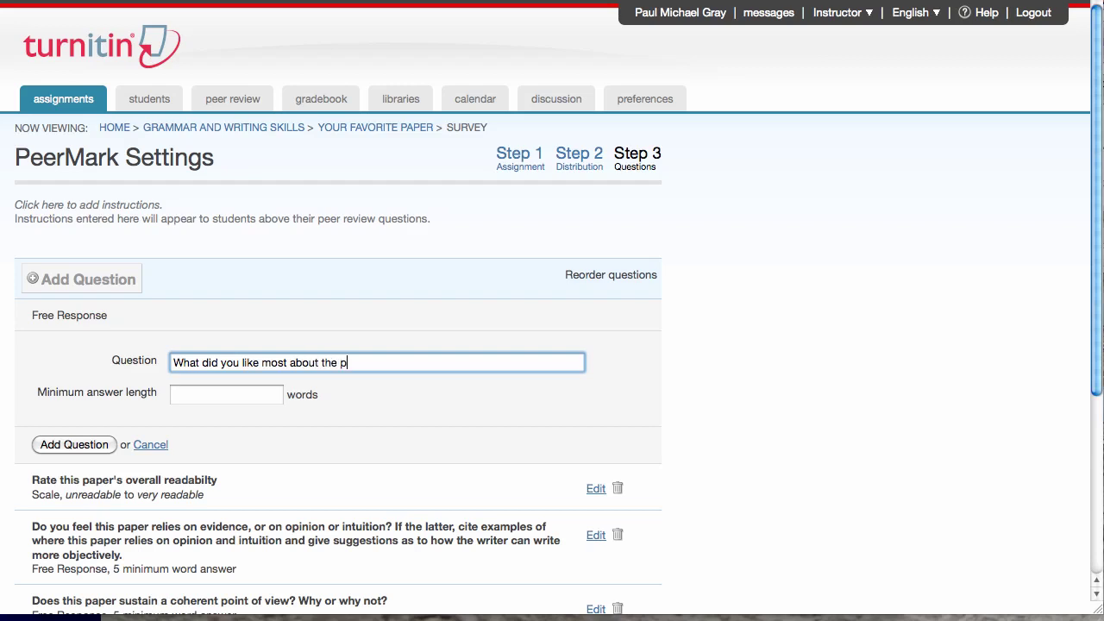
text(aper)
click(216, 392)
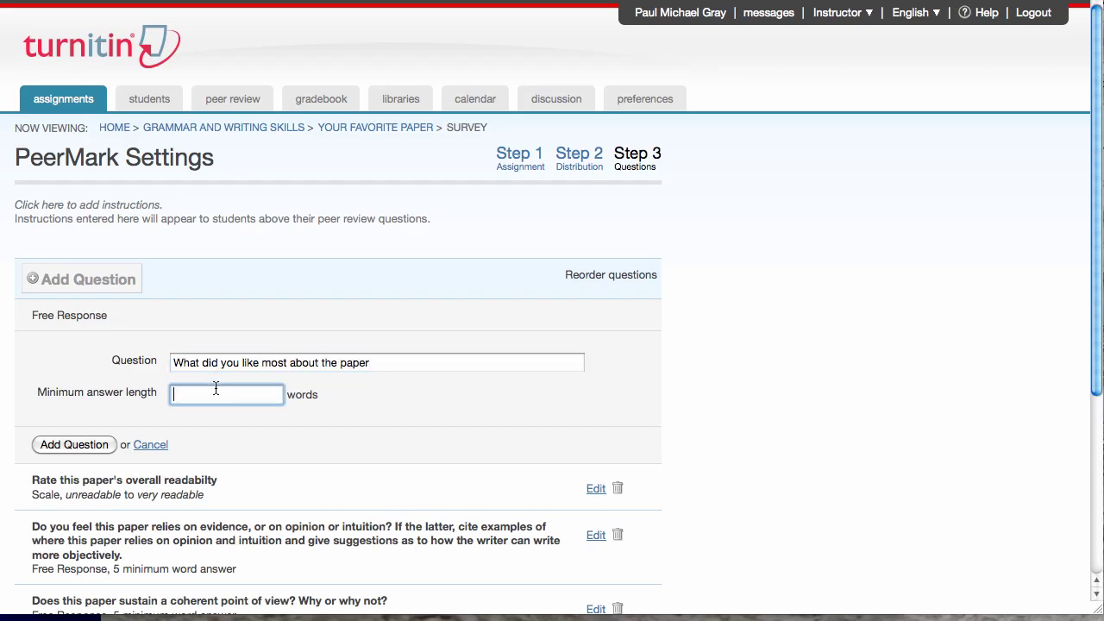
text(5)
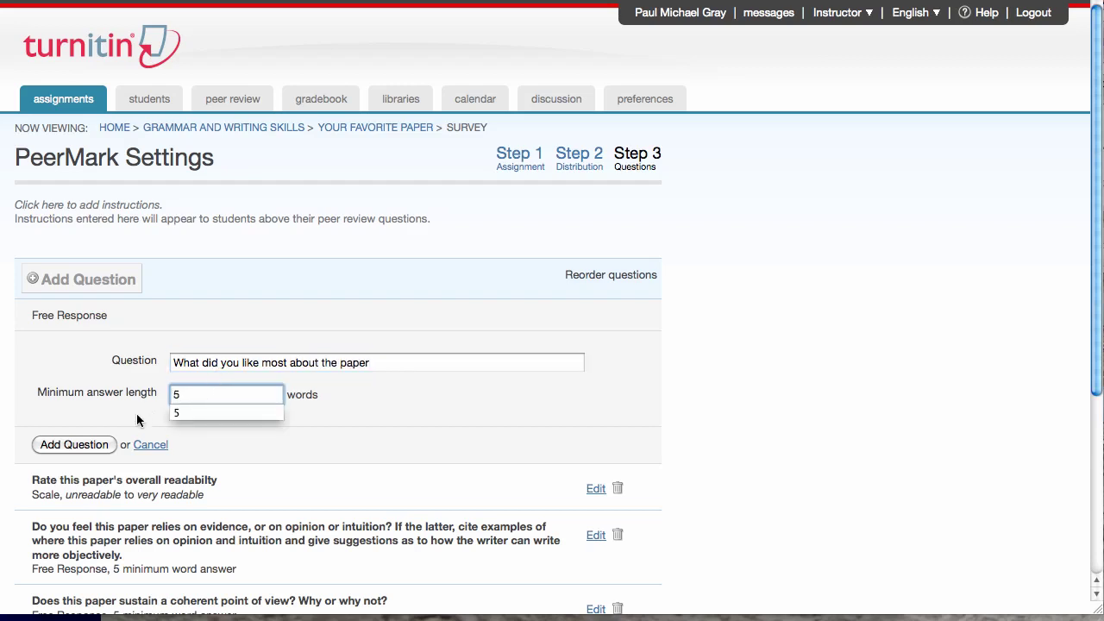
click(100, 442)
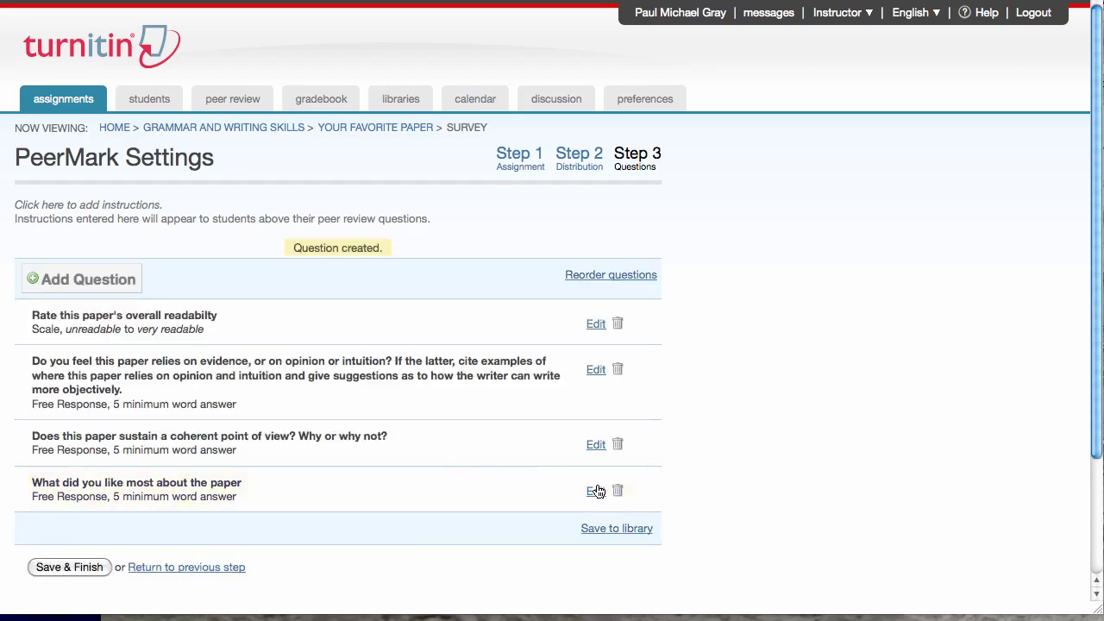
click(596, 491)
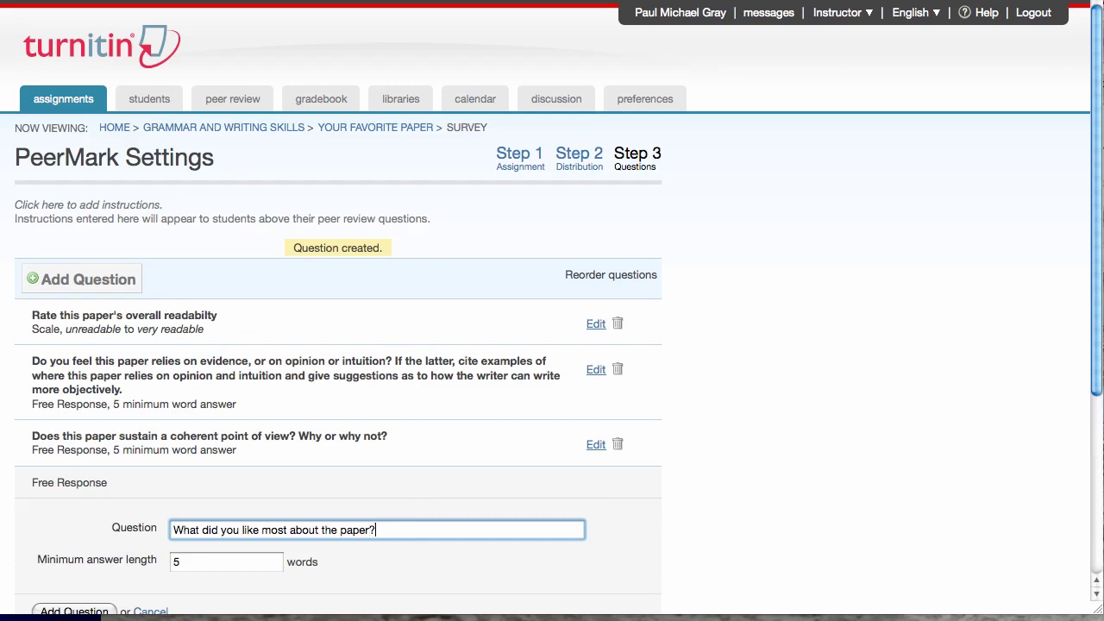
click(85, 609)
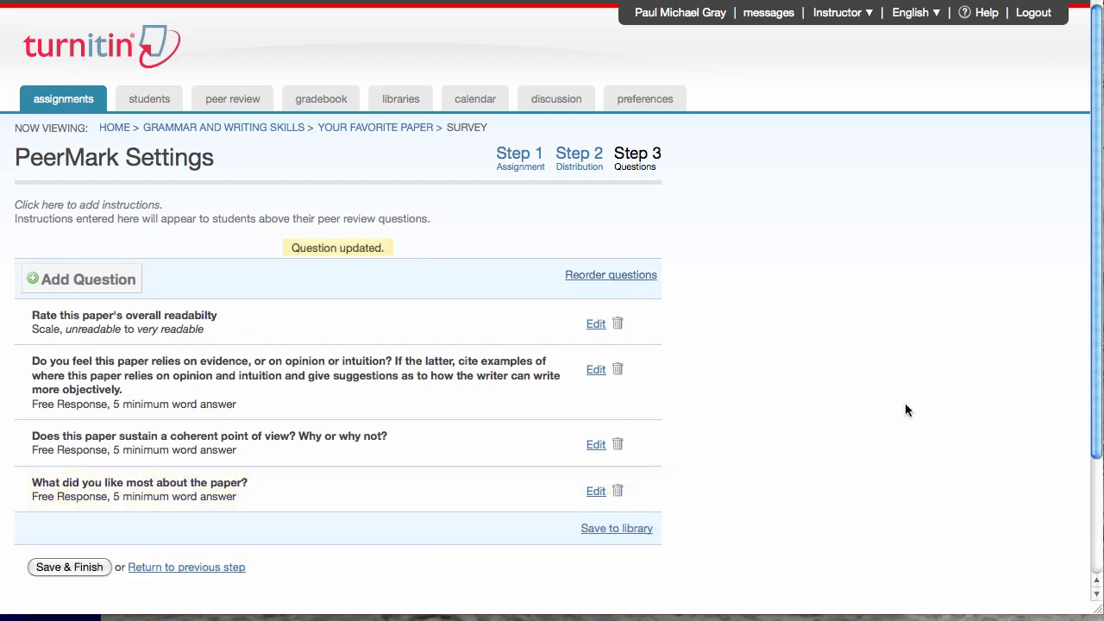
- Save and finish the PeerMark assignment setup
click(78, 569)
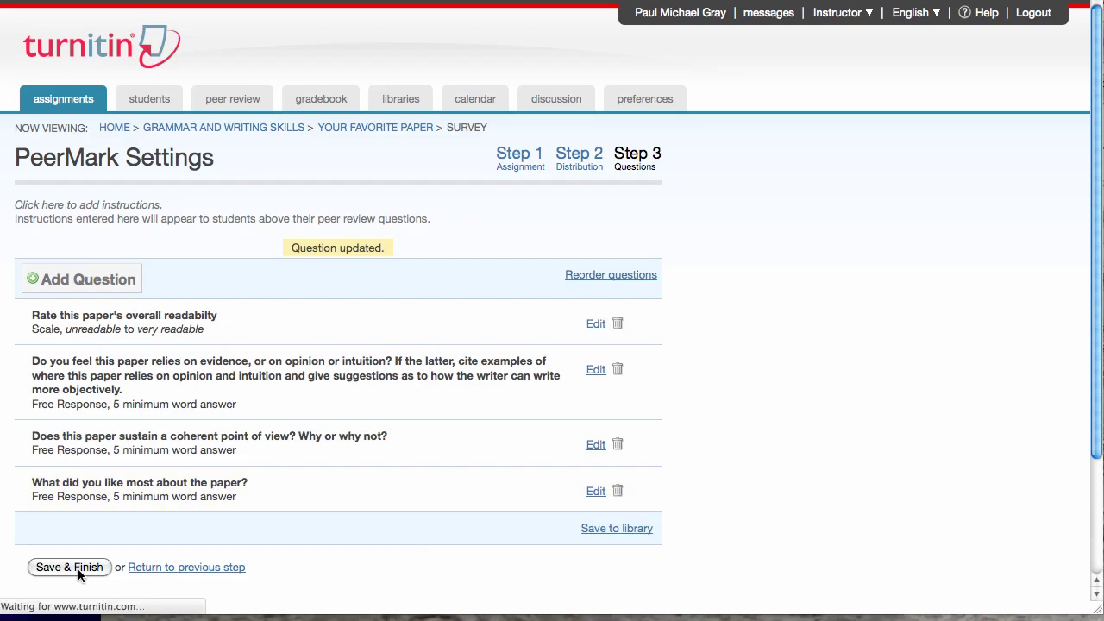